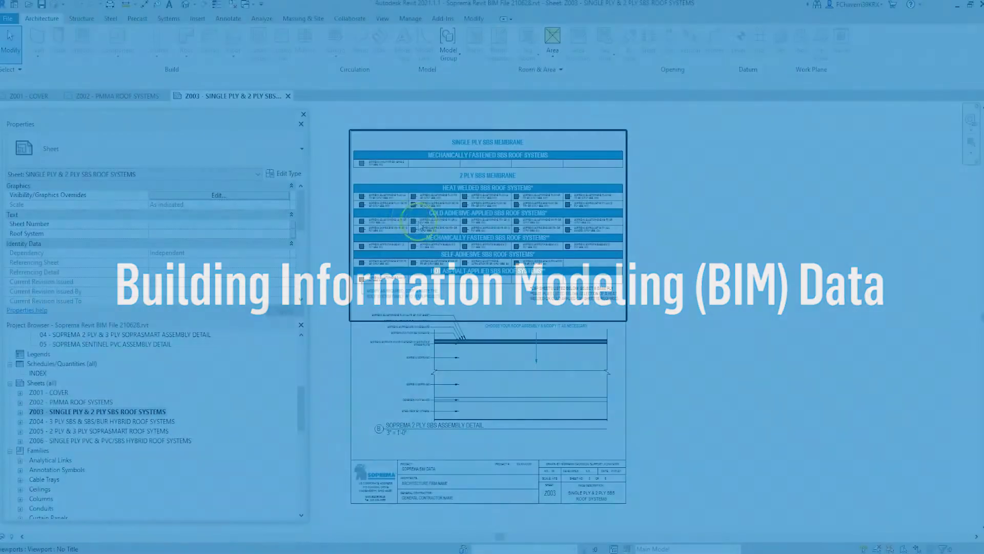
Step: Confirm the pasted roof system, select the office building's roof and orbit the model
{"action": "scroll", "coordinate": [386, 188], "scroll_direction": "up", "scroll_amount": 5}
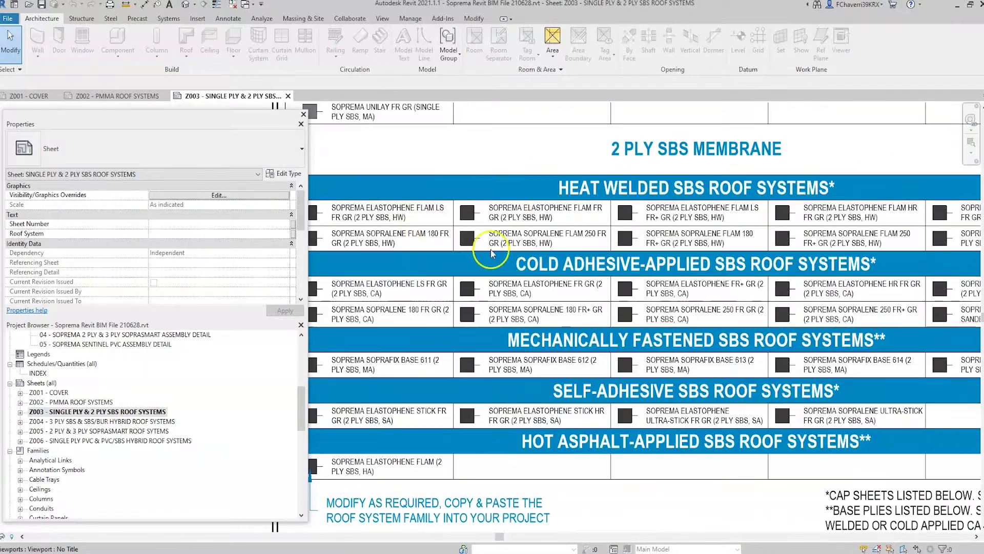
{"action": "scroll", "coordinate": [535, 280], "scroll_direction": "down", "scroll_amount": 5}
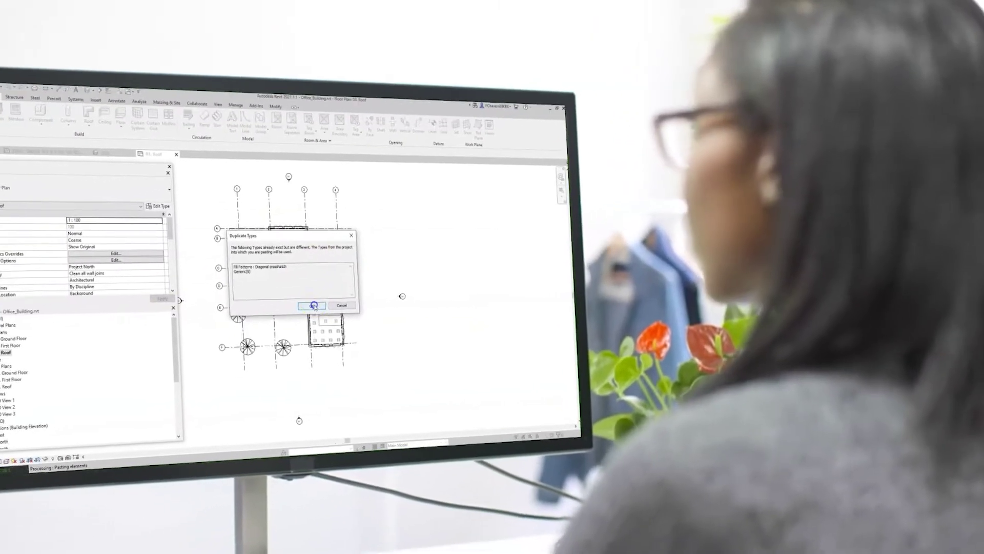
{"action": "left_click", "coordinate": [294, 310]}
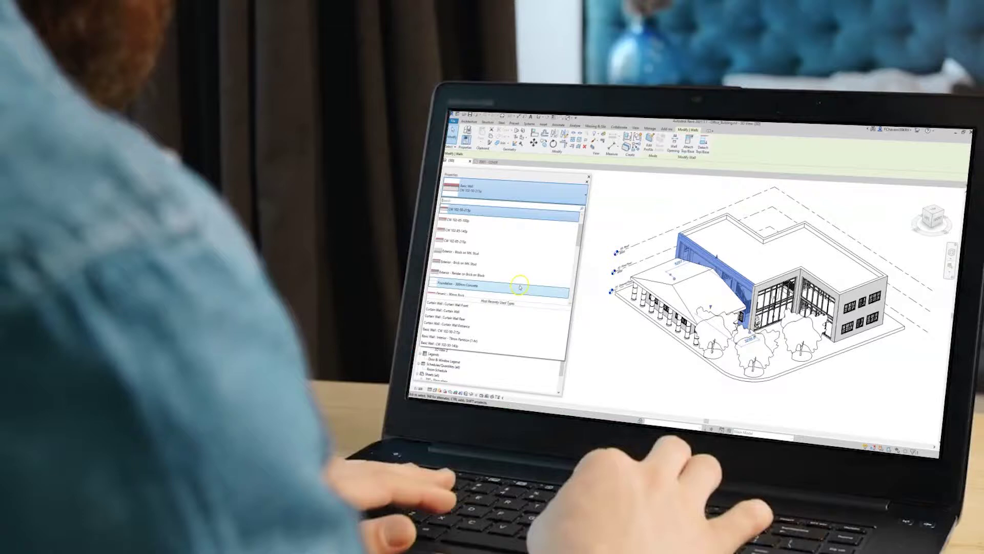
{"action": "scroll", "coordinate": [489, 253], "scroll_direction": "down", "scroll_amount": 1}
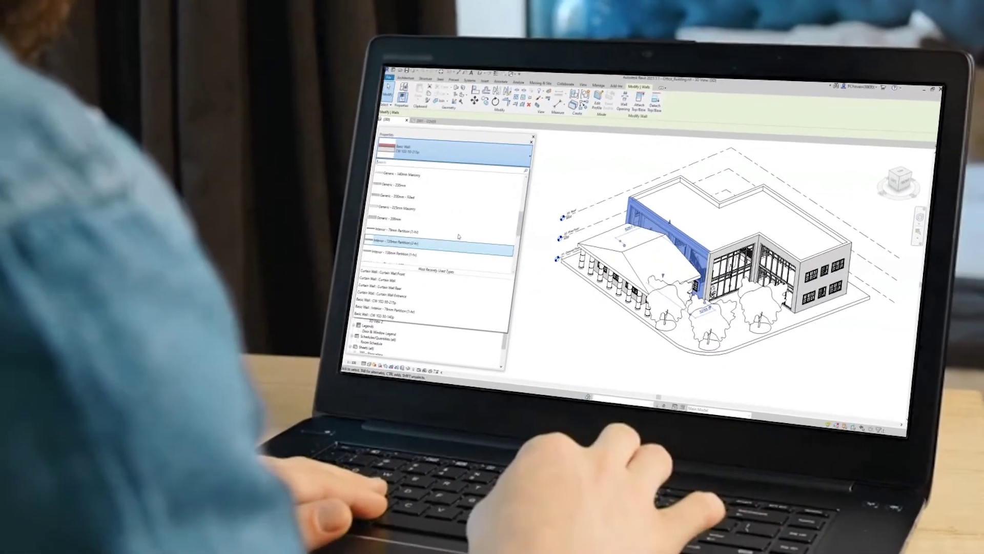
{"action": "left_click", "coordinate": [429, 220]}
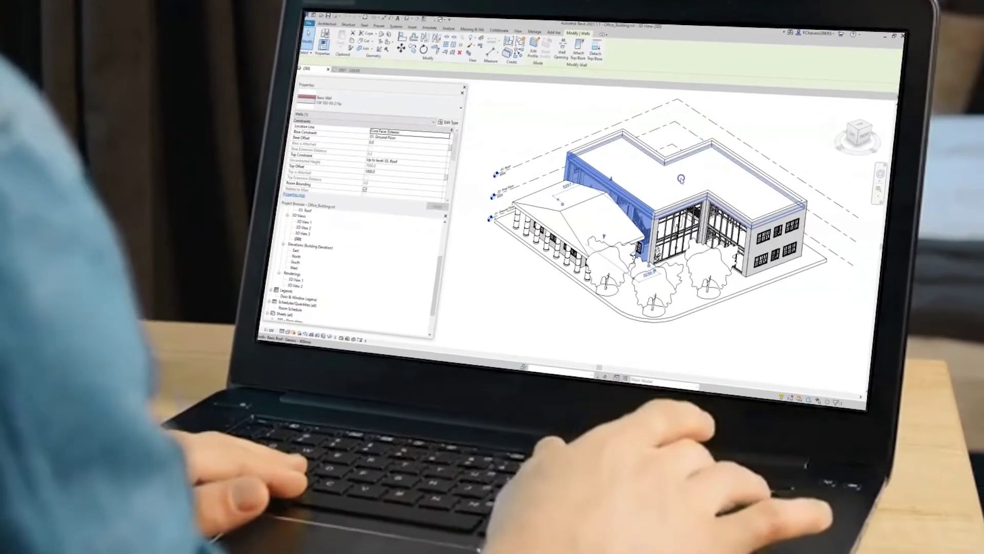
{"action": "left_click", "coordinate": [626, 194]}
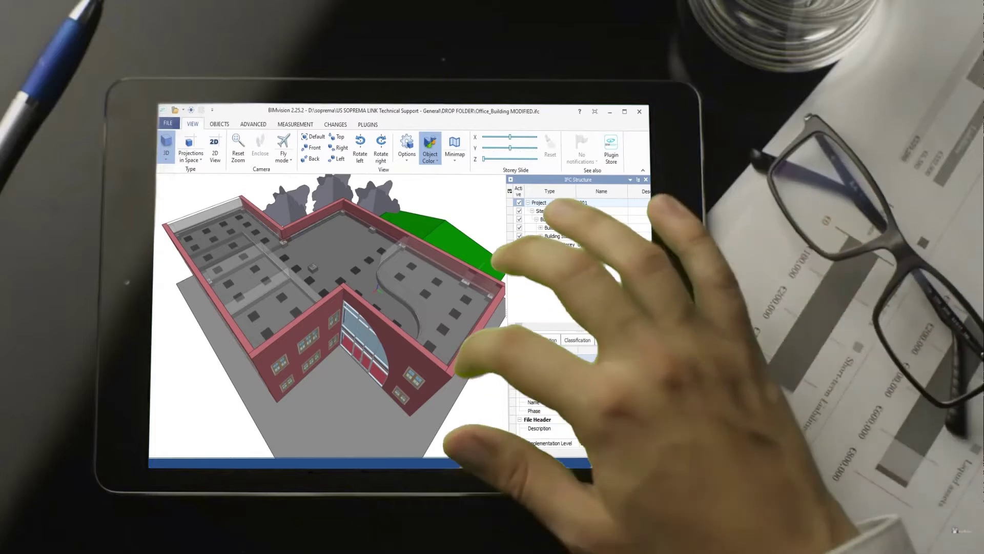
{"action": "left_click_drag", "start_coordinate": [505, 329], "coordinate": [420, 359]}
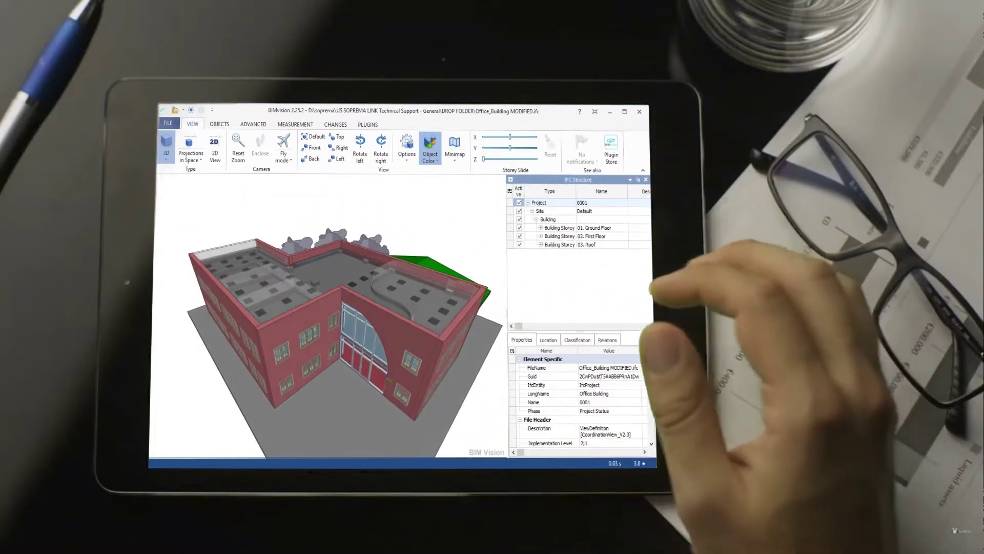
{"action": "left_click_drag", "start_coordinate": [500, 234], "coordinate": [485, 246]}
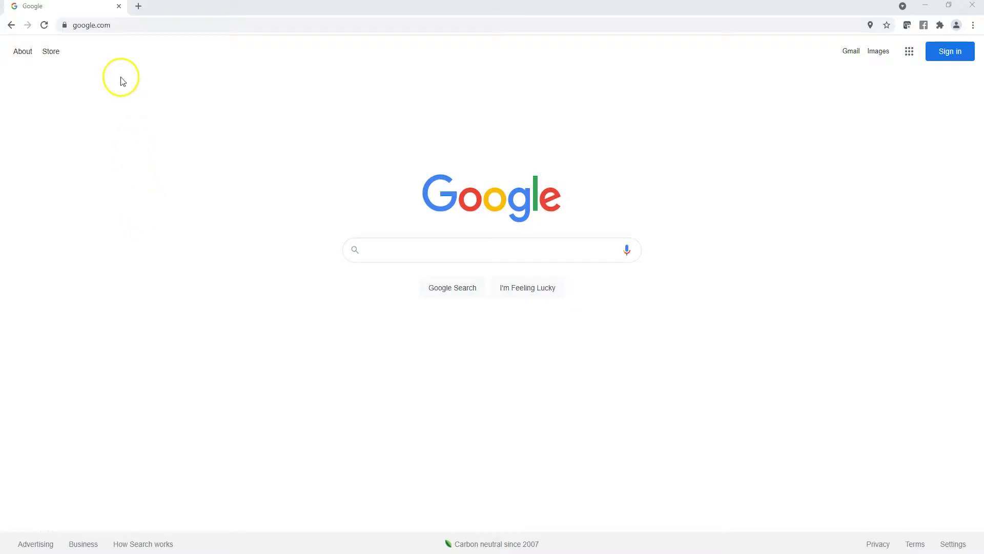
{"action": "left_click", "coordinate": [117, 24]}
{"action": "type", "text": "www.sopr"}
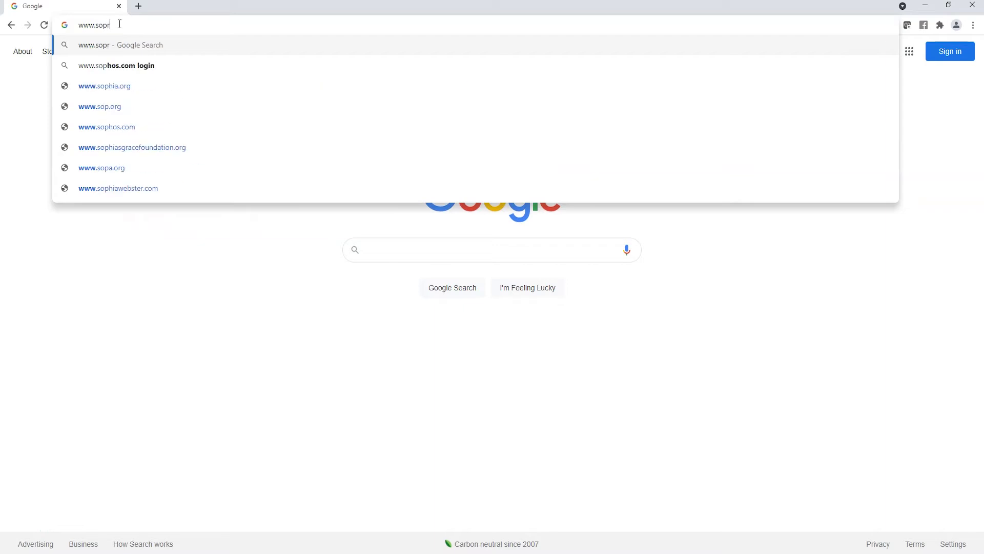
{"action": "type", "text": "ema.us"}
{"action": "key", "text": "Return"}
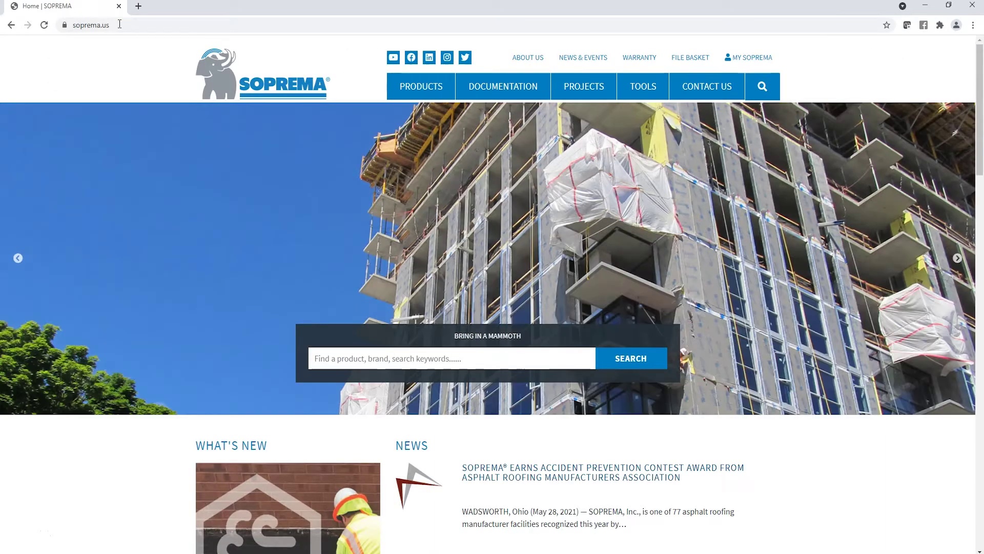
{"action": "left_click", "coordinate": [501, 88]}
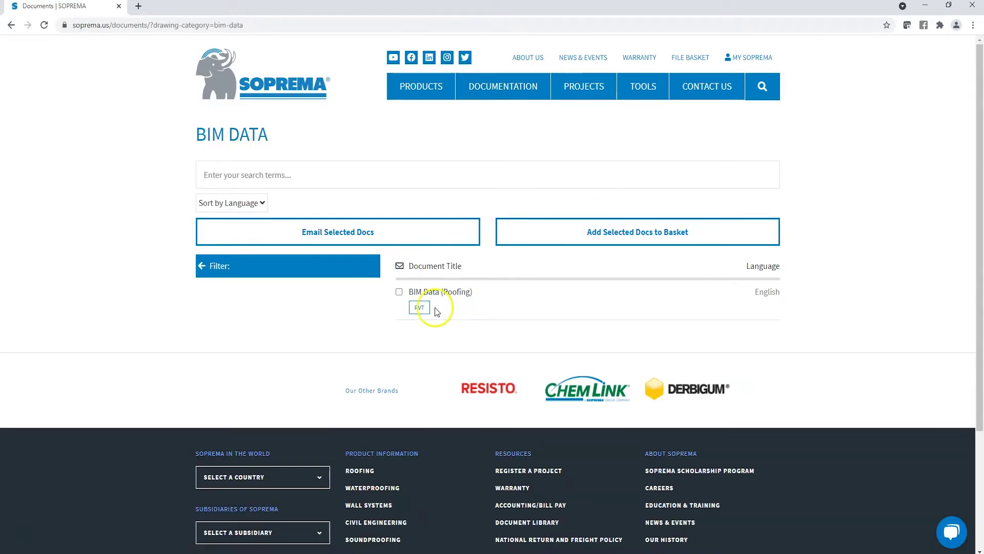
{"action": "right_click", "coordinate": [417, 309]}
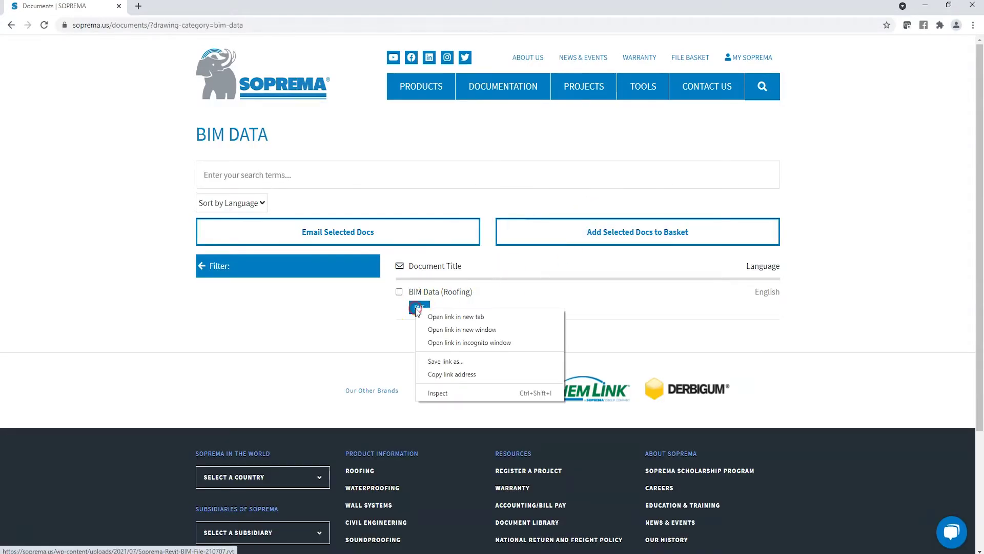
{"action": "left_click", "coordinate": [439, 362]}
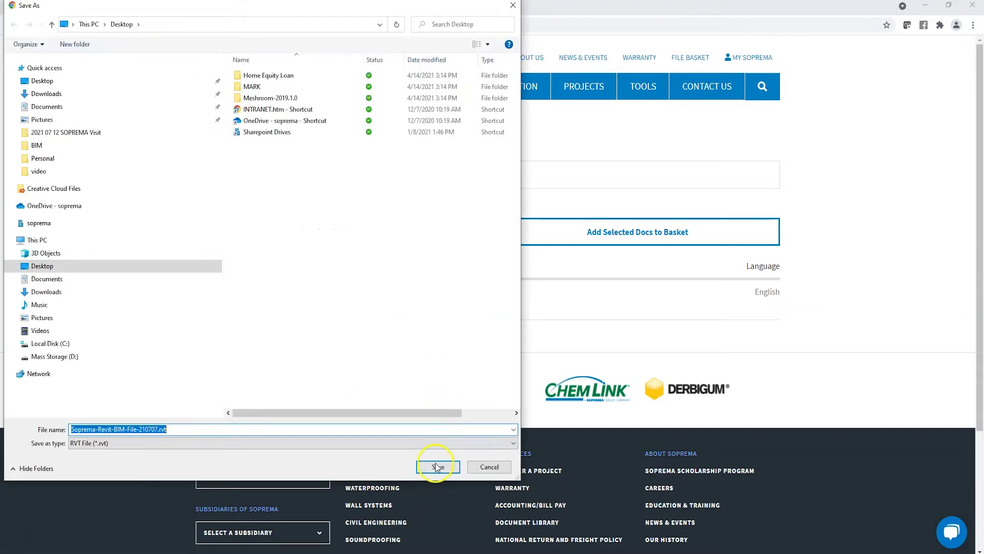
{"action": "left_click", "coordinate": [437, 467]}
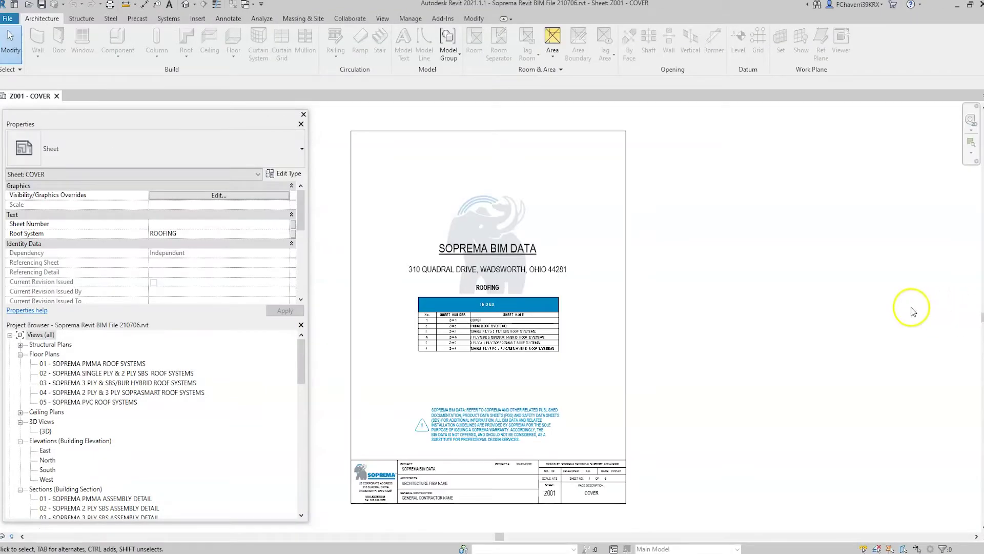
Step: Open sheet Z003 - SINGLE PLY & 2 PLY SBS ROOF SYSTEMS from the Project Browser's Sheets
{"action": "scroll", "coordinate": [391, 332], "scroll_direction": "up", "scroll_amount": 1}
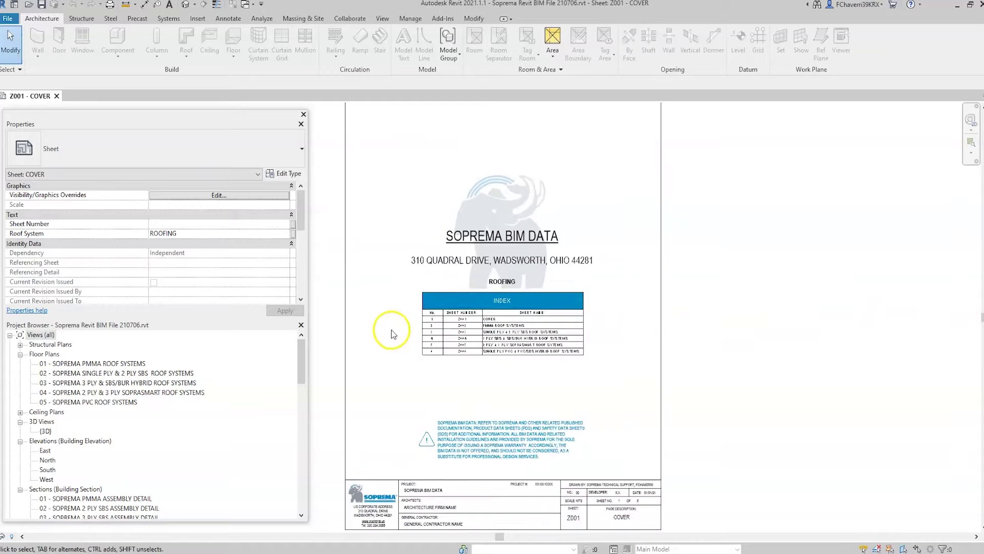
{"action": "scroll", "coordinate": [391, 332], "scroll_direction": "up", "scroll_amount": 4}
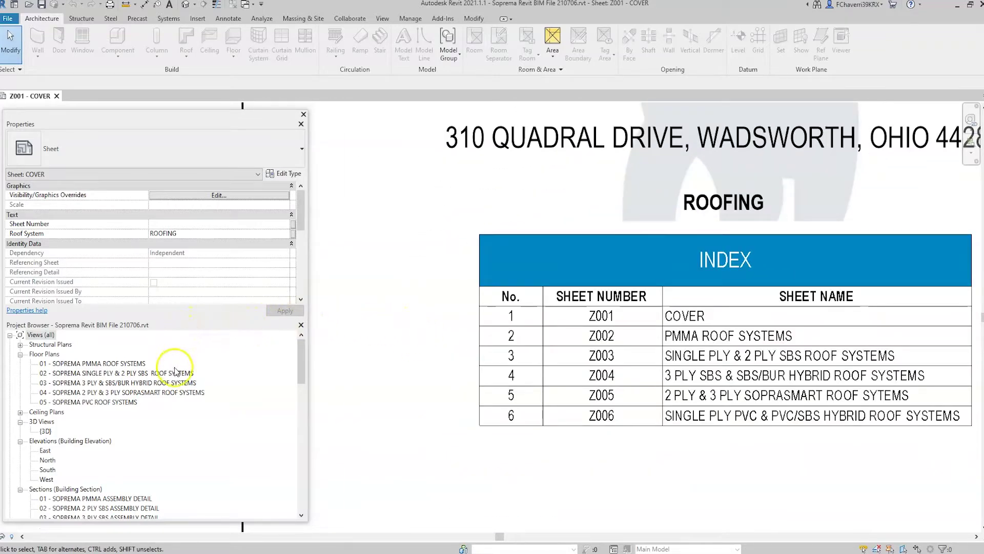
{"action": "scroll", "coordinate": [171, 451], "scroll_direction": "down", "scroll_amount": 5}
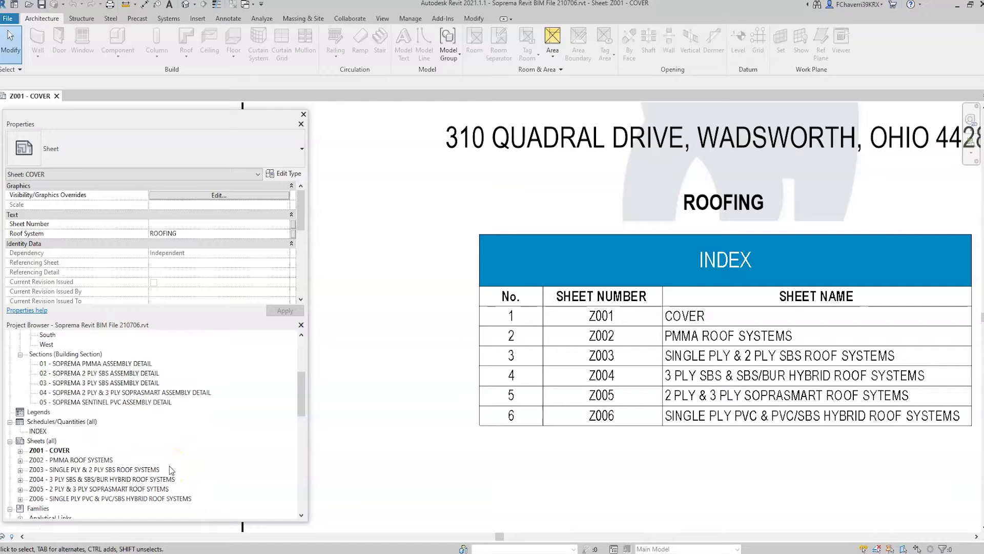
{"action": "scroll", "coordinate": [171, 471], "scroll_direction": "down", "scroll_amount": 2}
{"action": "left_click", "coordinate": [102, 412]}
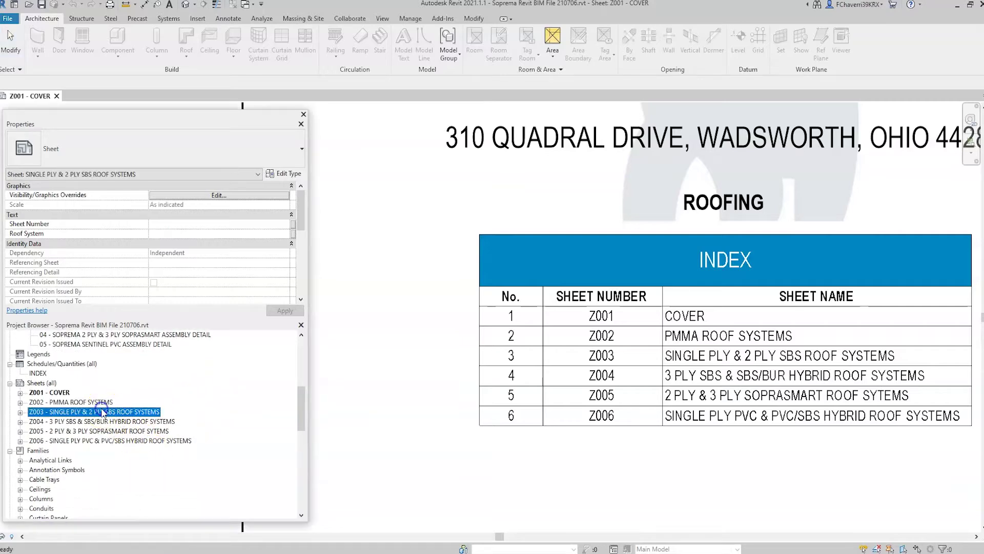
{"action": "double_click", "coordinate": [103, 412]}
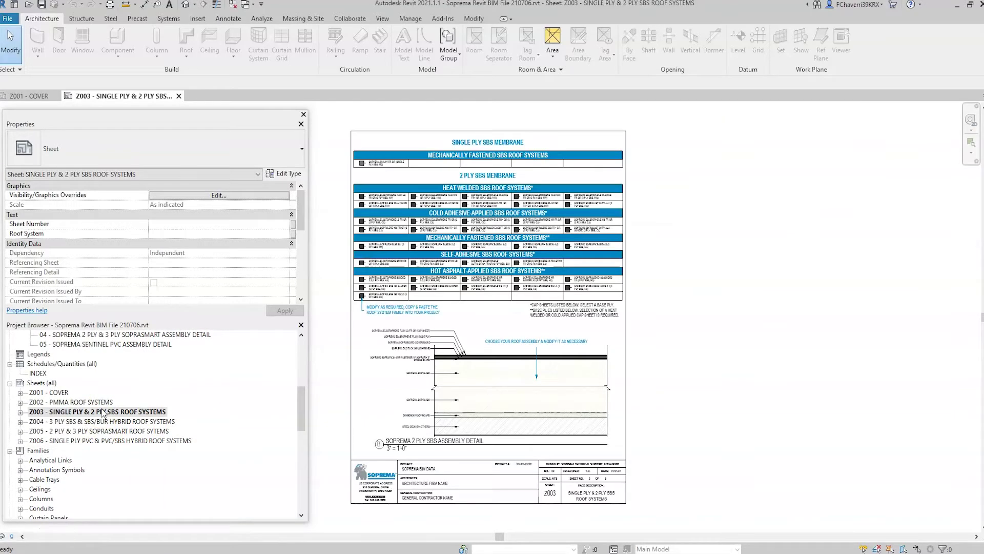
Step: Activate the roof legend viewport and edit the type of the SOPRALENE FLAM 180 FR GR swatch
{"action": "double_click", "coordinate": [372, 206]}
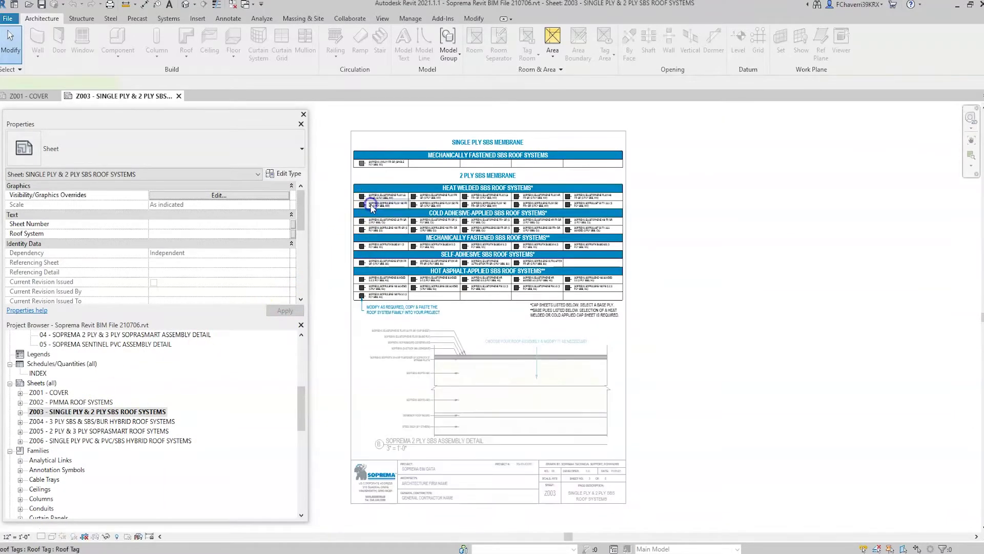
{"action": "scroll", "coordinate": [340, 193], "scroll_direction": "up", "scroll_amount": 5}
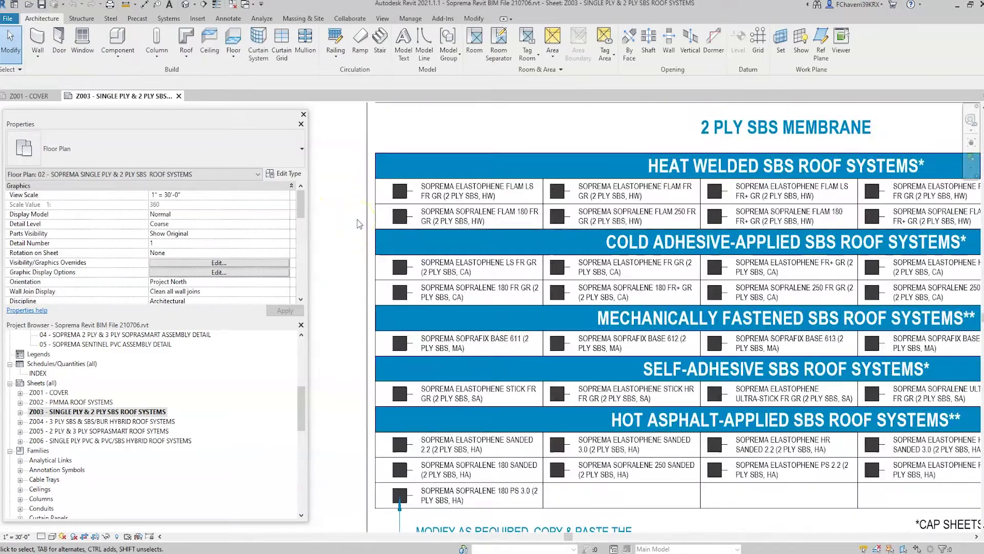
{"action": "left_click", "coordinate": [400, 216]}
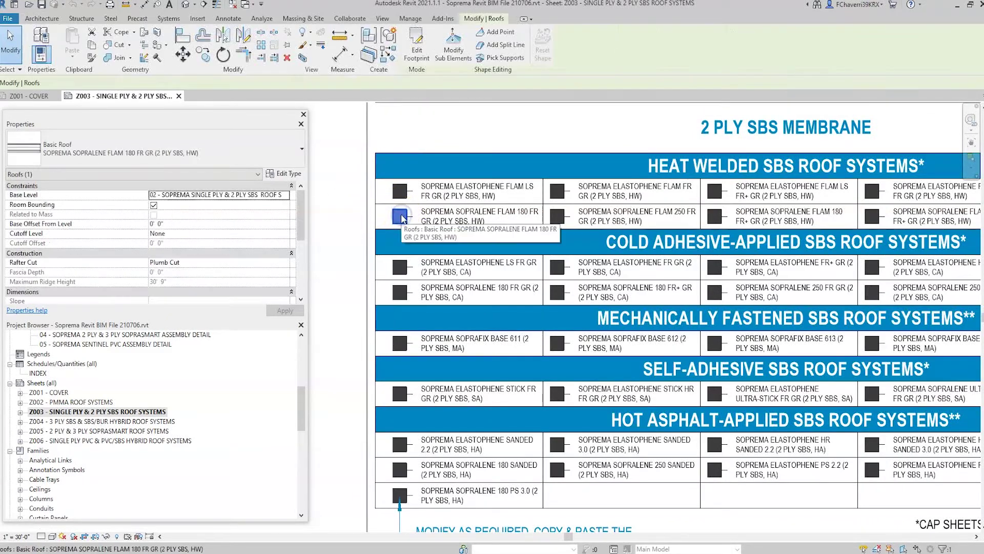
{"action": "left_click", "coordinate": [287, 175]}
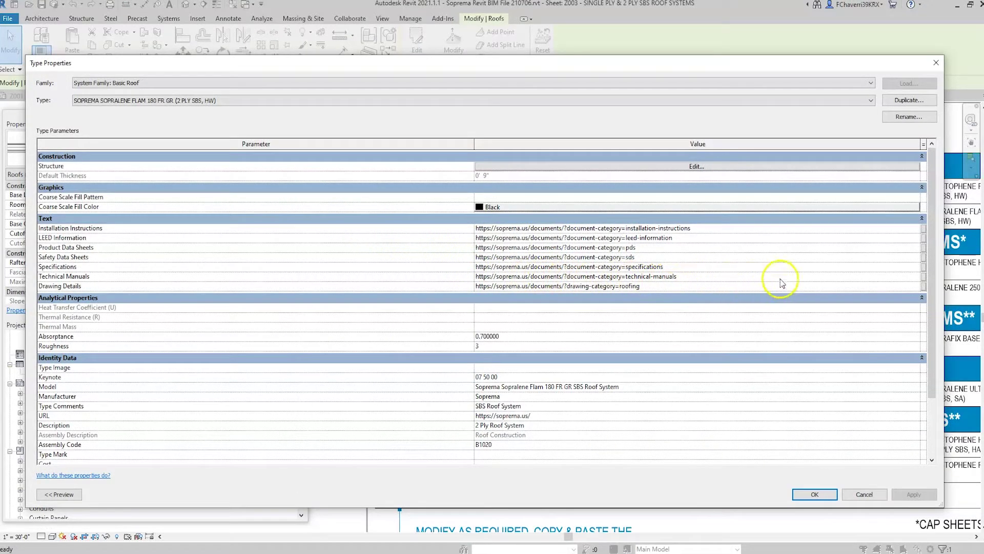
Step: Check the roof's Technical Manuals link, then show its 11-layer, 0' 9" Structure assembly
{"action": "left_click", "coordinate": [916, 276]}
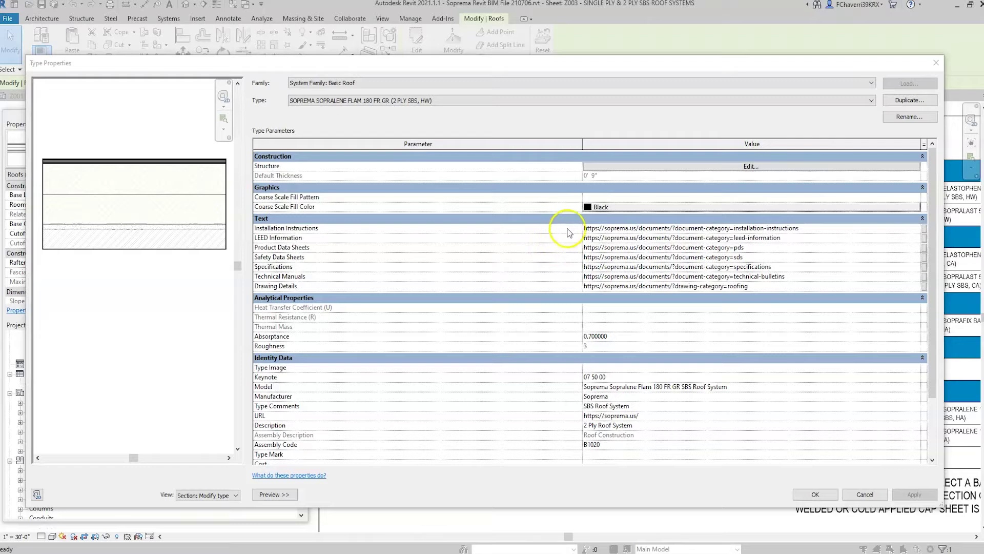
{"action": "left_click", "coordinate": [664, 167]}
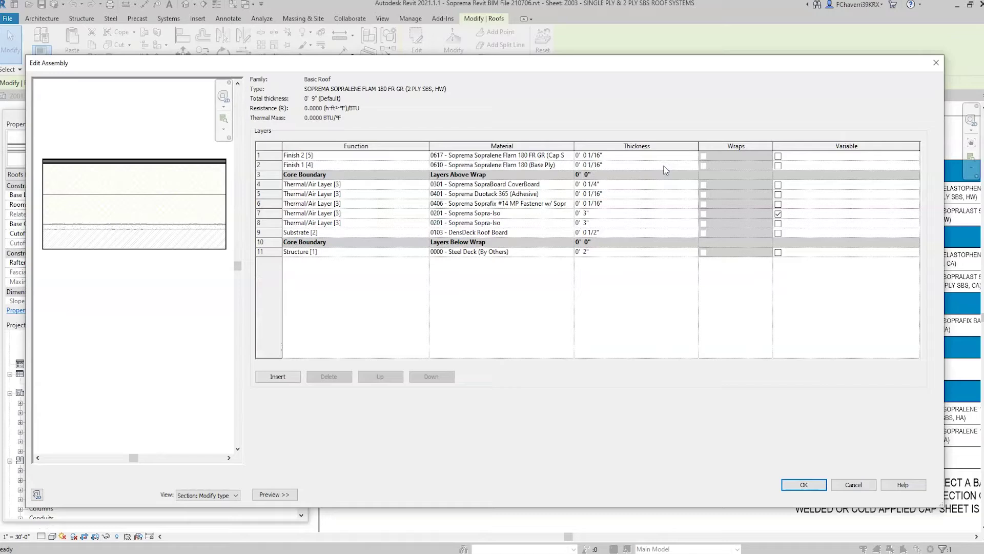
Step: Search materials for 'SOPRALENE 180 P' and pick 0603 Sopralene 180 SP 3.0 for Finish 1
{"action": "left_click", "coordinate": [569, 165]}
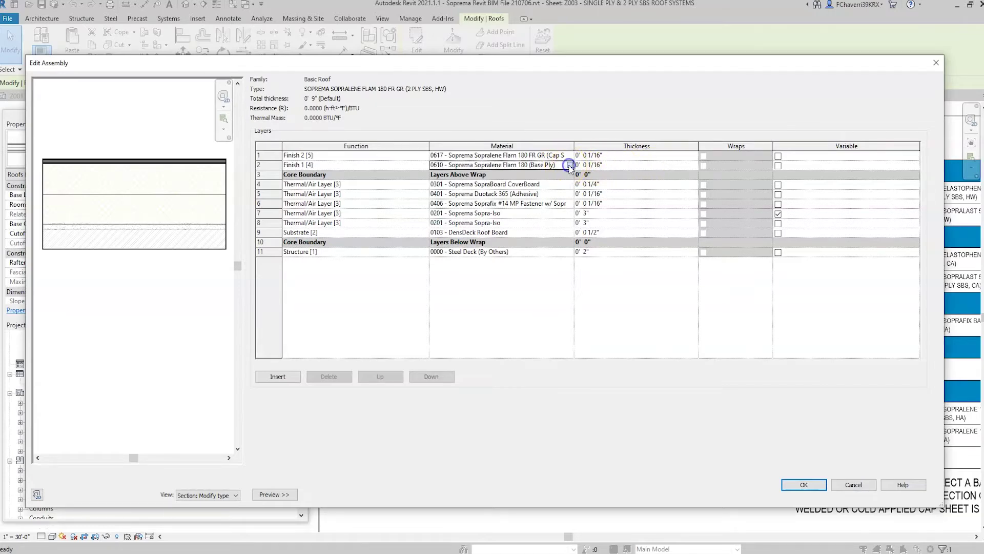
{"action": "left_click", "coordinate": [569, 165]}
{"action": "left_click", "coordinate": [408, 96]}
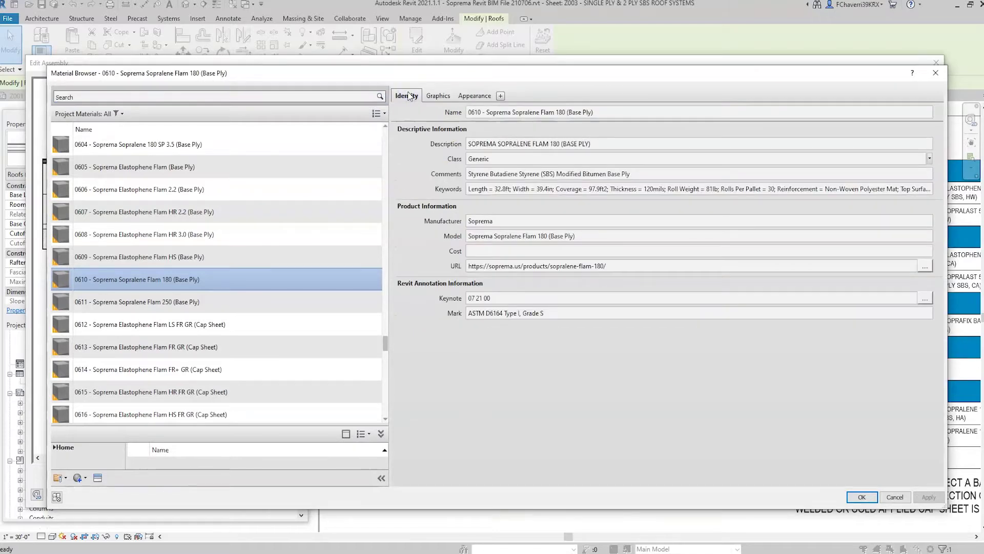
{"action": "left_click", "coordinate": [156, 97]}
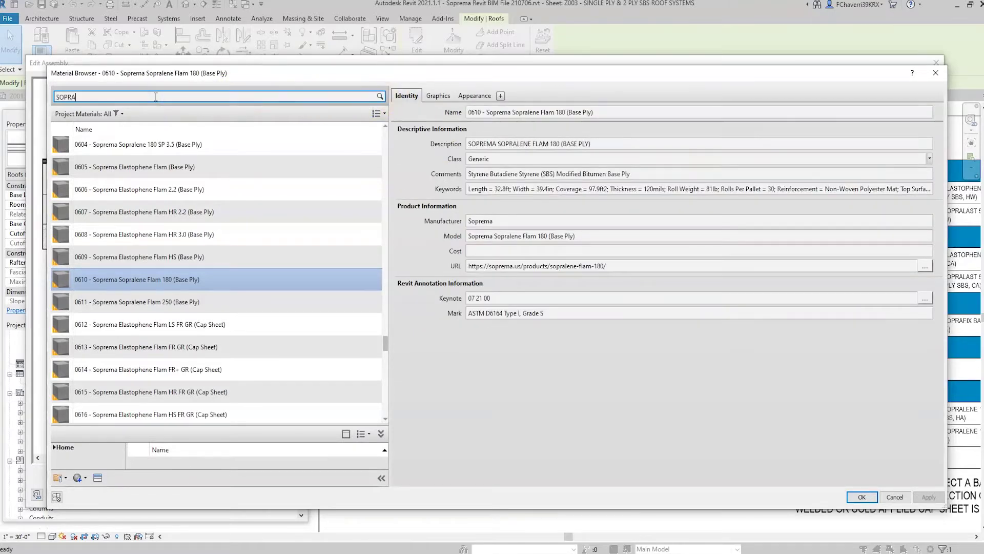
{"action": "type", "text": "SOPRALENE 180 PS 3.0"}
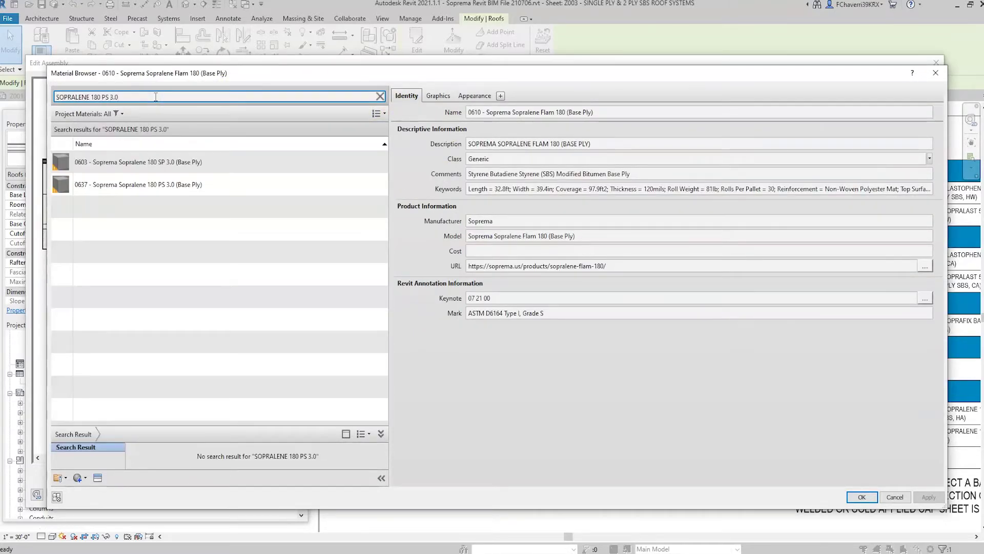
{"action": "left_click", "coordinate": [174, 163]}
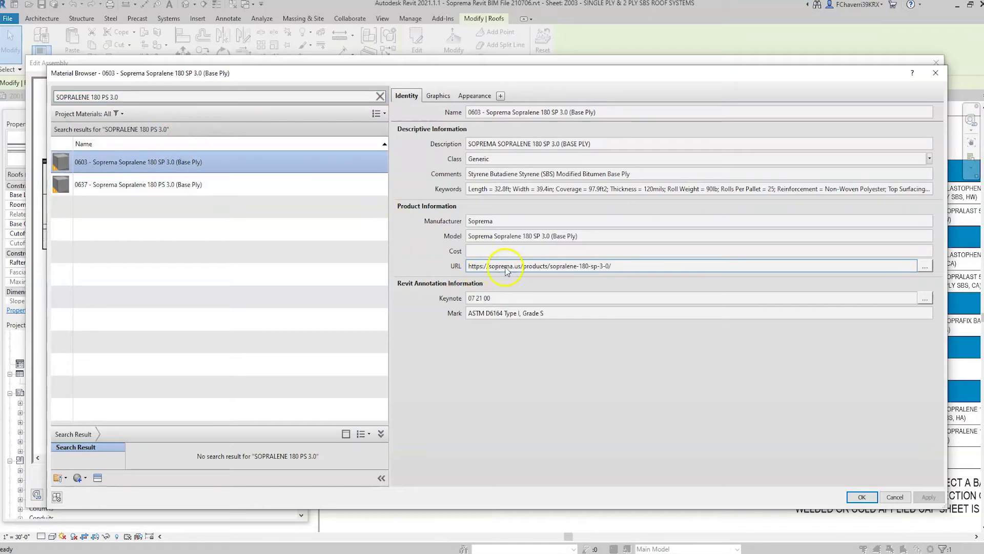
{"action": "left_click", "coordinate": [925, 266]}
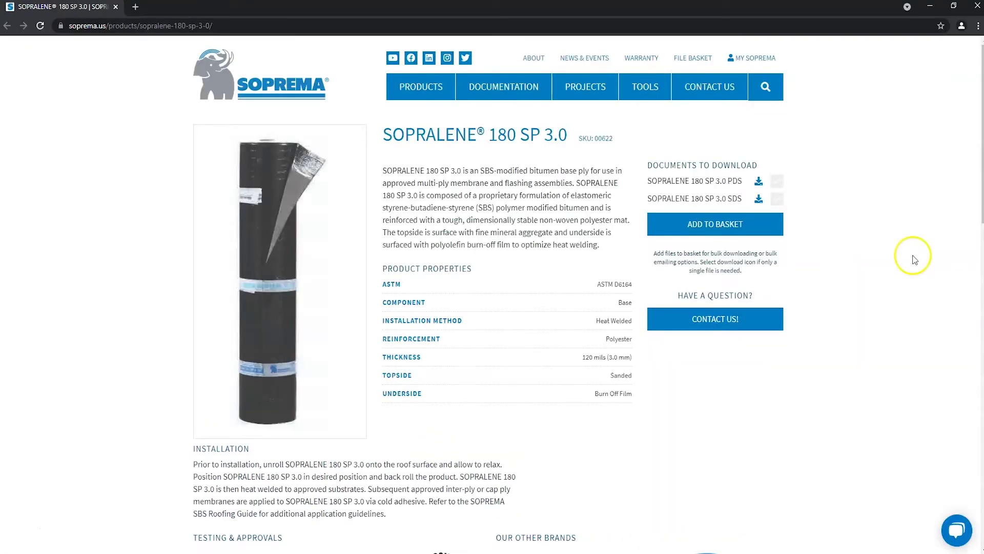
{"action": "left_click", "coordinate": [928, 6]}
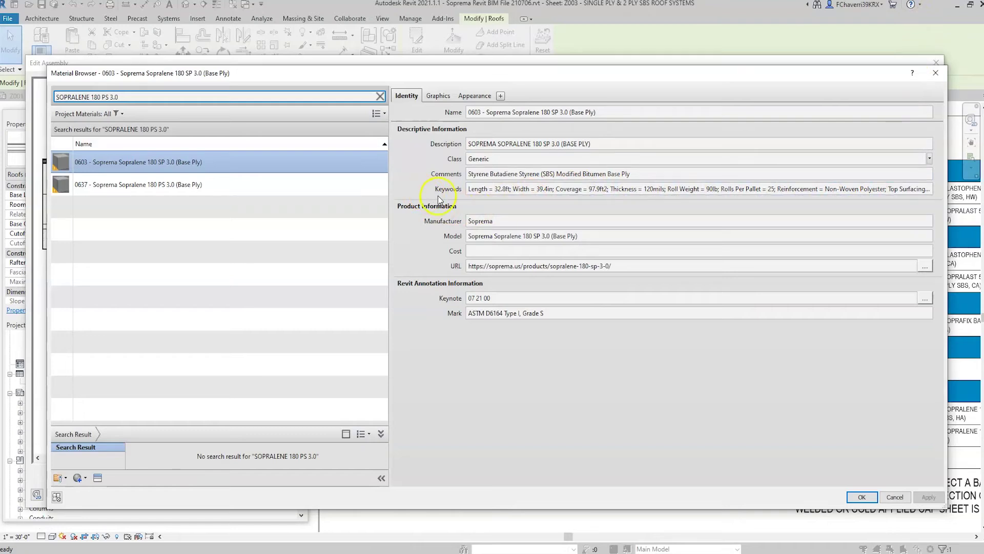
Step: Accept the 0603 base-ply layer change and select the SOPREMA roof swatch on the sheet
{"action": "left_click", "coordinate": [861, 498]}
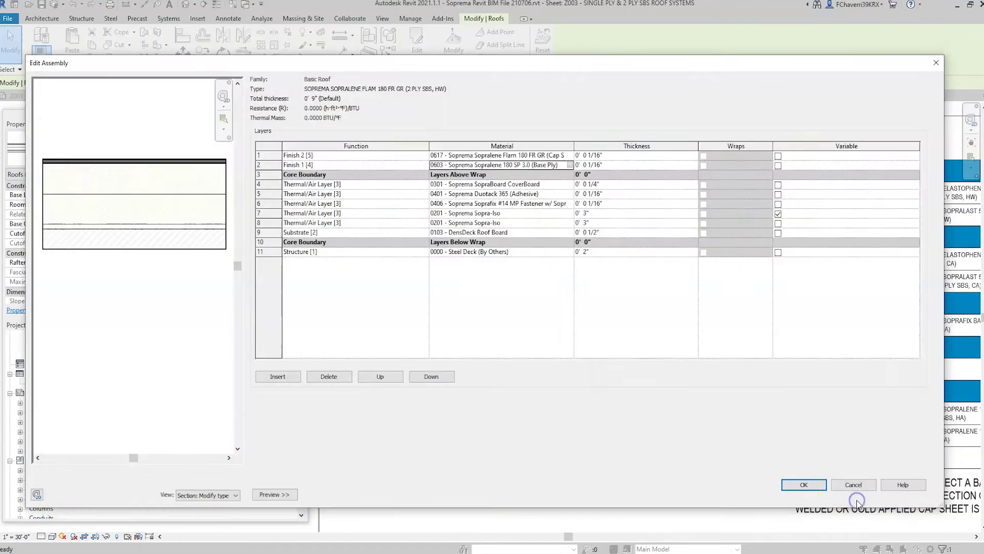
{"action": "left_click", "coordinate": [805, 482]}
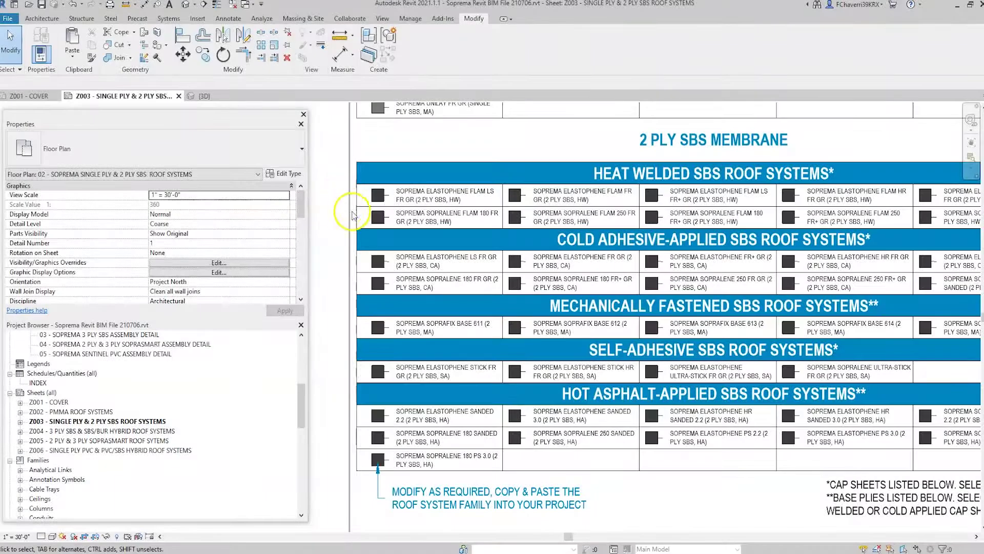
{"action": "left_click", "coordinate": [377, 219]}
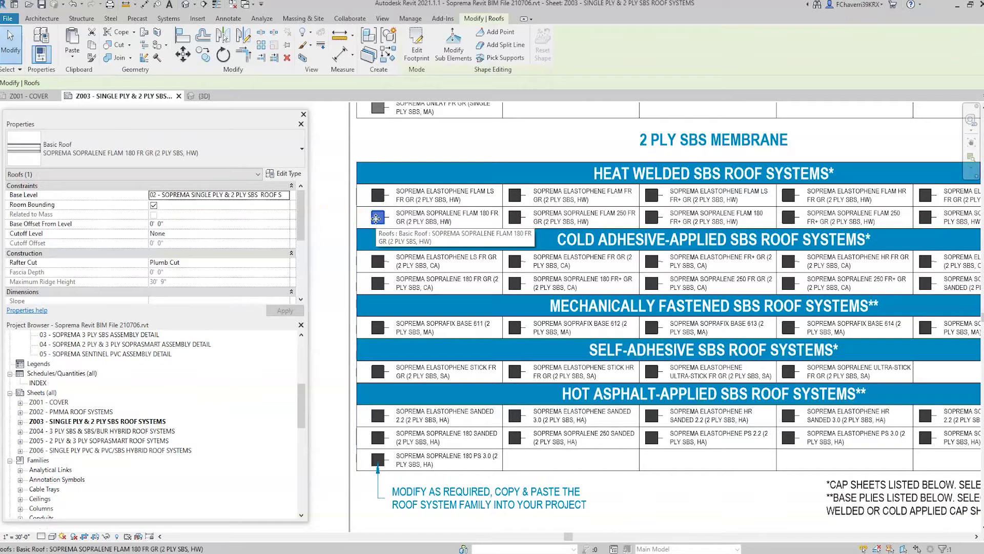
Step: Paste the SOPREMA roof into Office_Building's 03. Roof plan, then remove the copy, keeping its type
{"action": "left_click", "coordinate": [205, 96]}
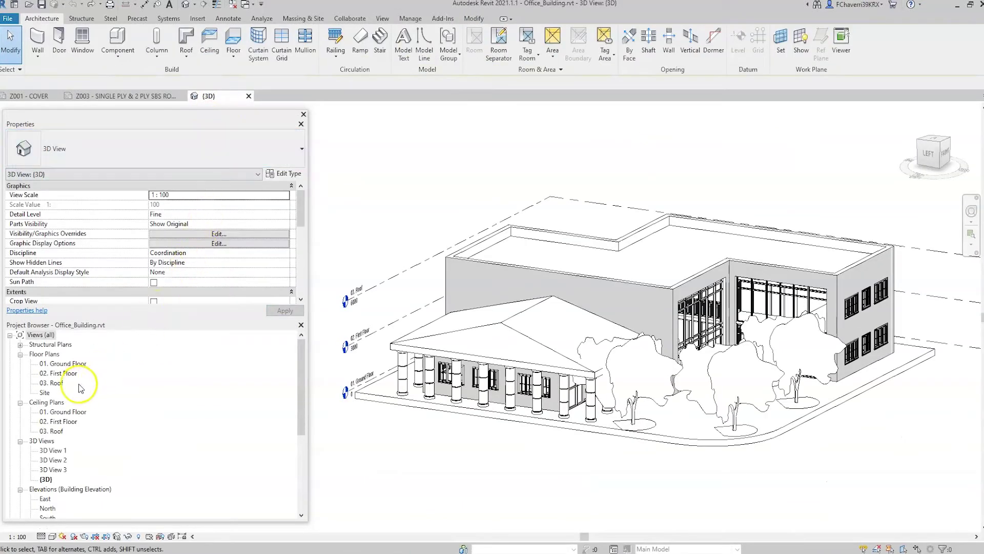
{"action": "double_click", "coordinate": [57, 383]}
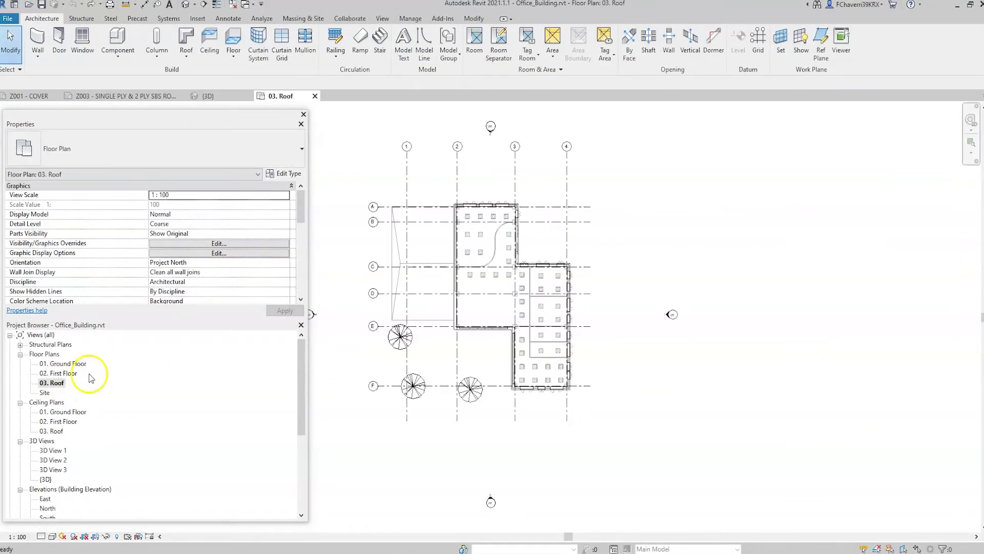
{"action": "key", "text": "ctrl+v"}
{"action": "left_click", "coordinate": [523, 325]}
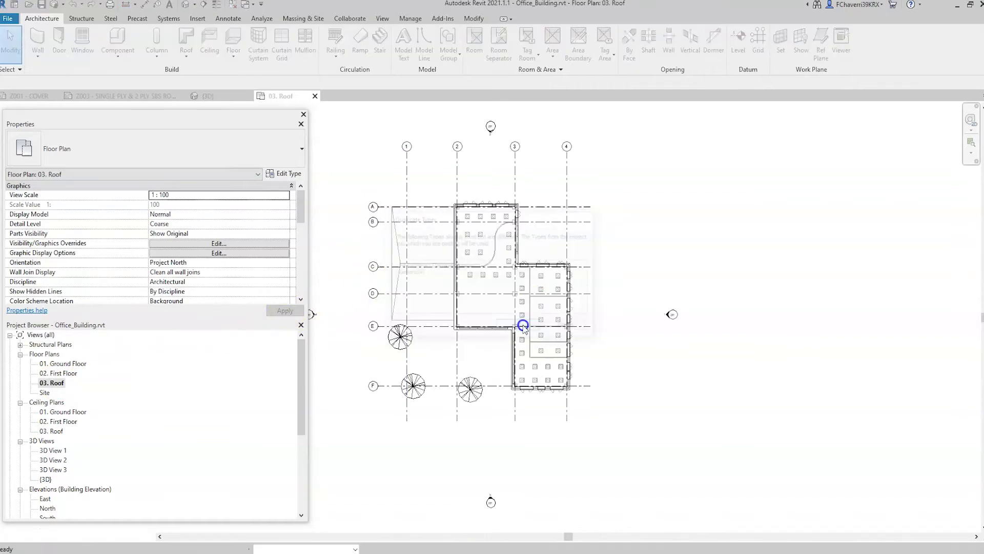
{"action": "left_click", "coordinate": [535, 247]}
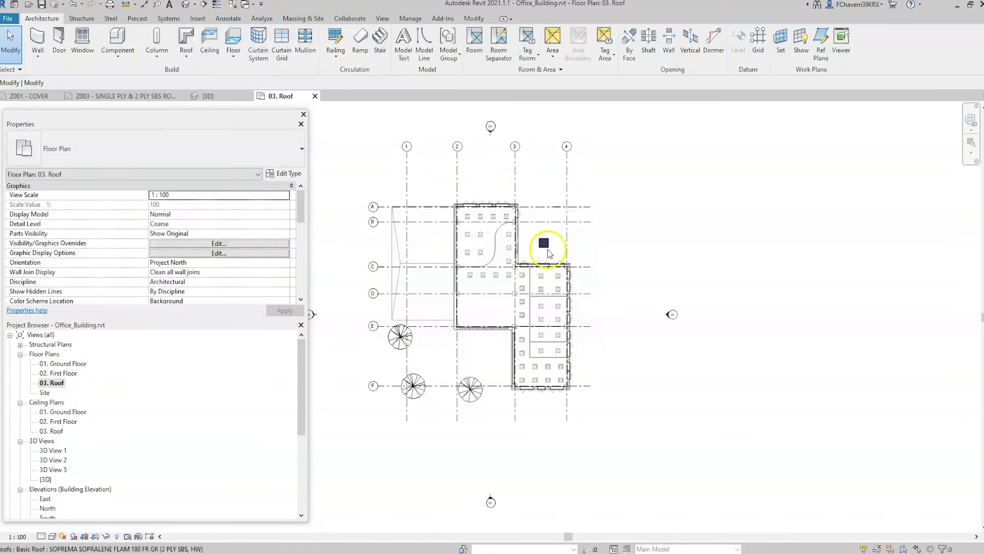
{"action": "left_click", "coordinate": [544, 244]}
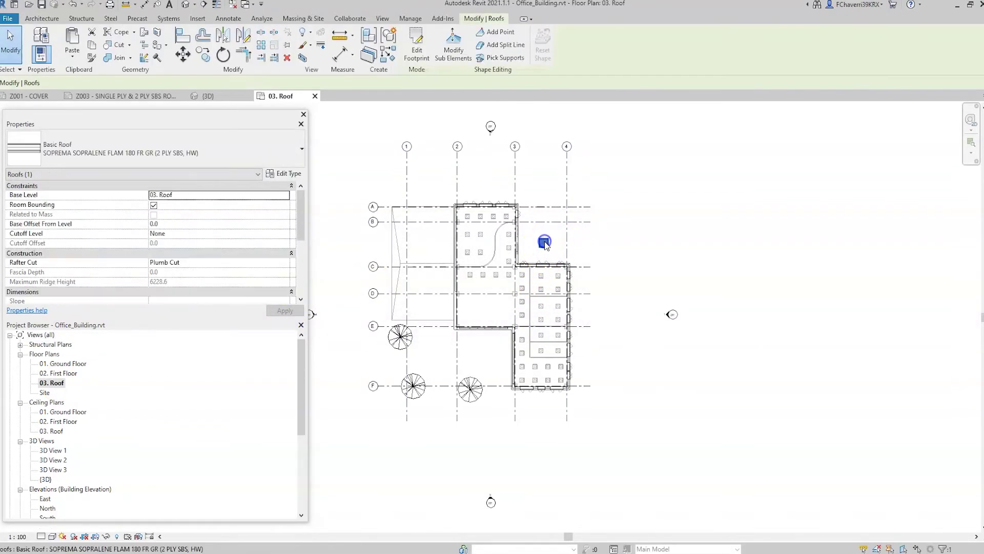
{"action": "key", "text": "Escape"}
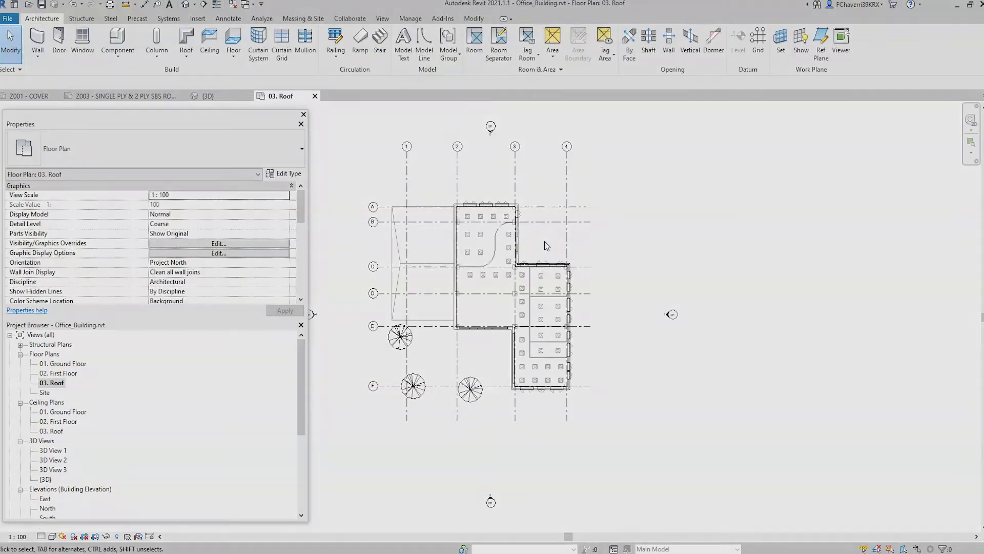
{"action": "left_click", "coordinate": [233, 98]}
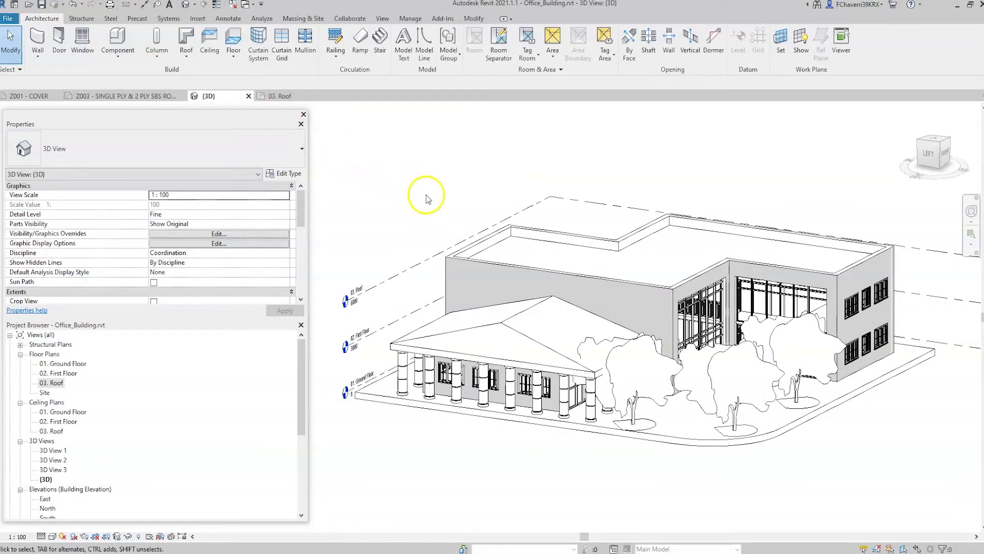
Step: Select the flat roof in 3D and apply the SOPREMA SOPRALENE FLAM 180 FR GR (2 PLY SBS, HW) type
{"action": "left_click", "coordinate": [540, 258]}
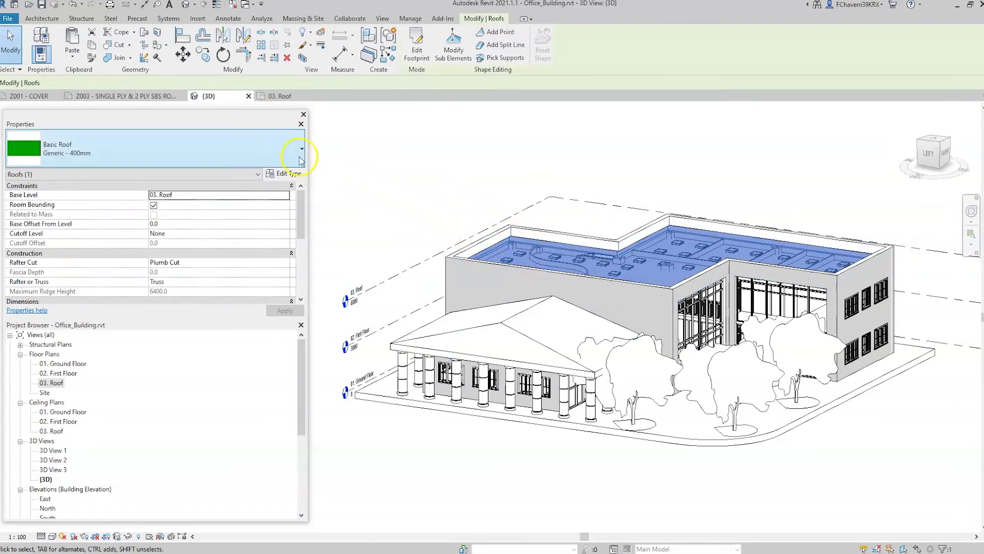
{"action": "left_click", "coordinate": [280, 149]}
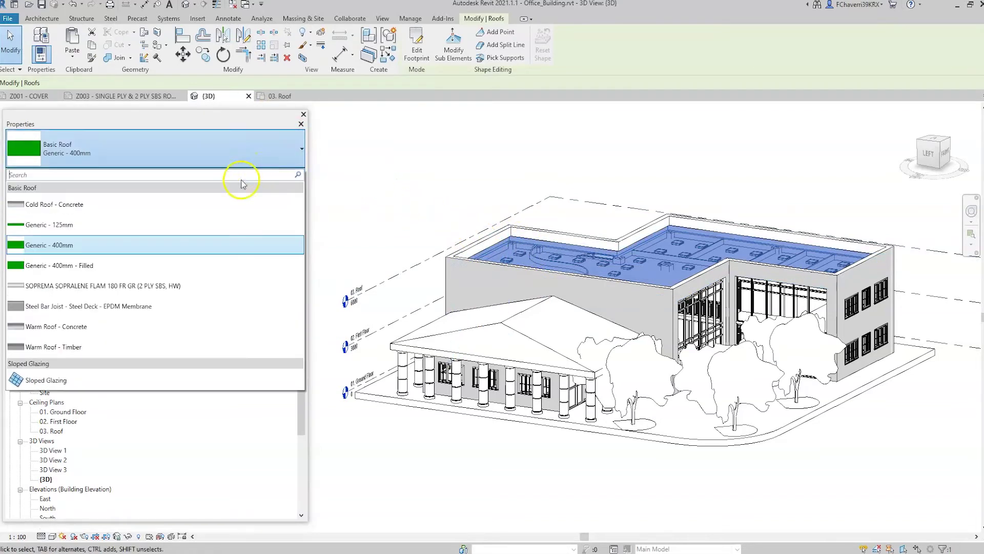
{"action": "left_click", "coordinate": [190, 290]}
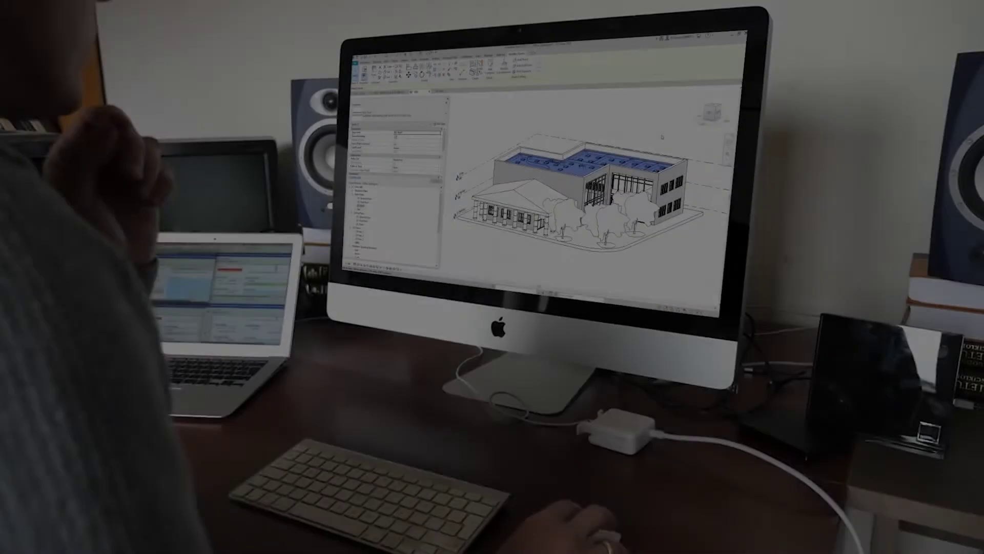
{"action": "left_click", "coordinate": [662, 137]}
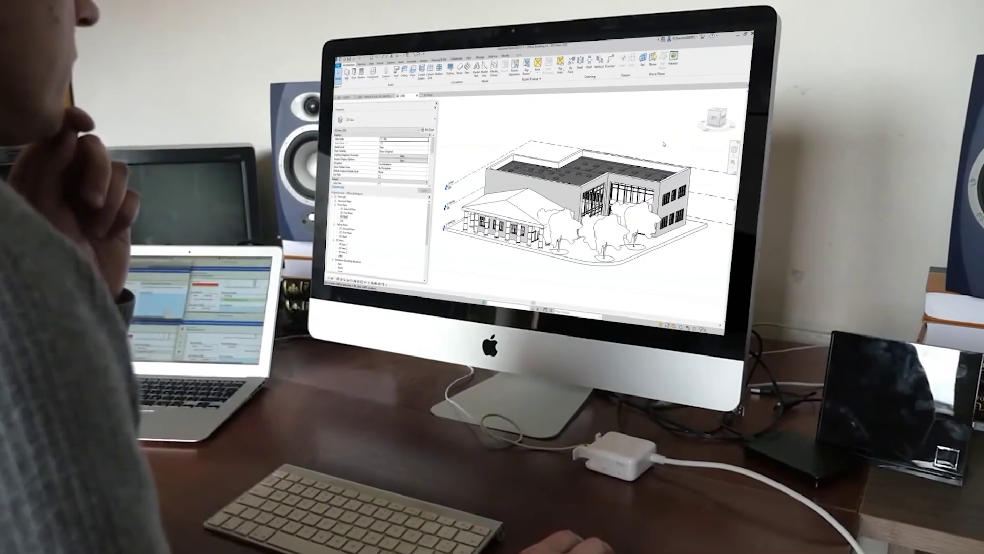
{"action": "left_click", "coordinate": [506, 209]}
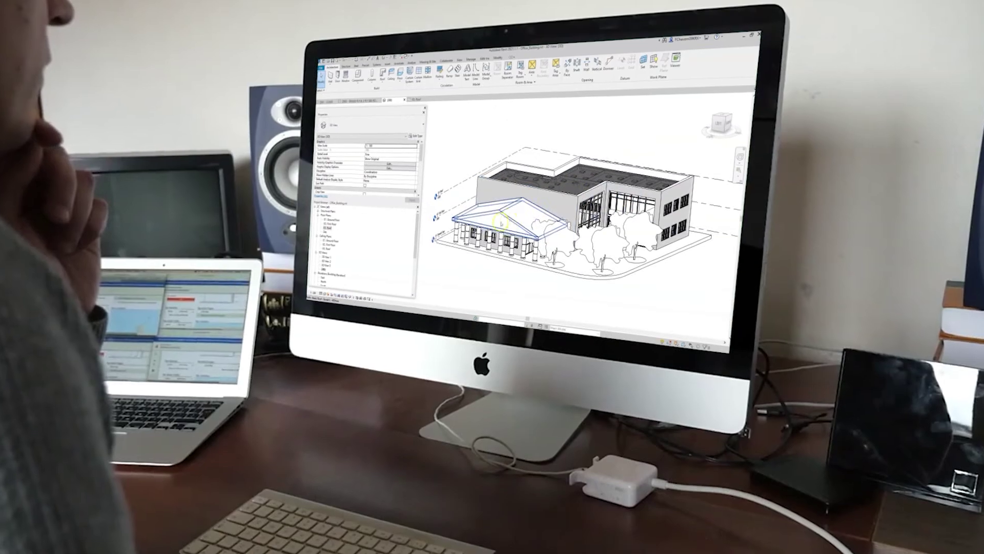